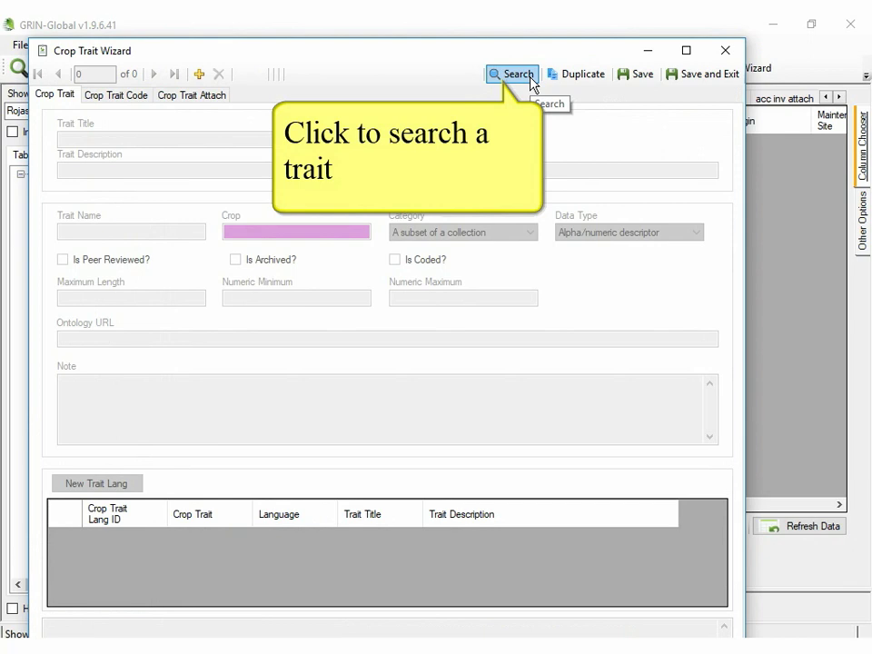
# Search the crop traits for "distribution" and load the Distribution Status CIP [Potato] trait.
pyautogui.click(530, 80)
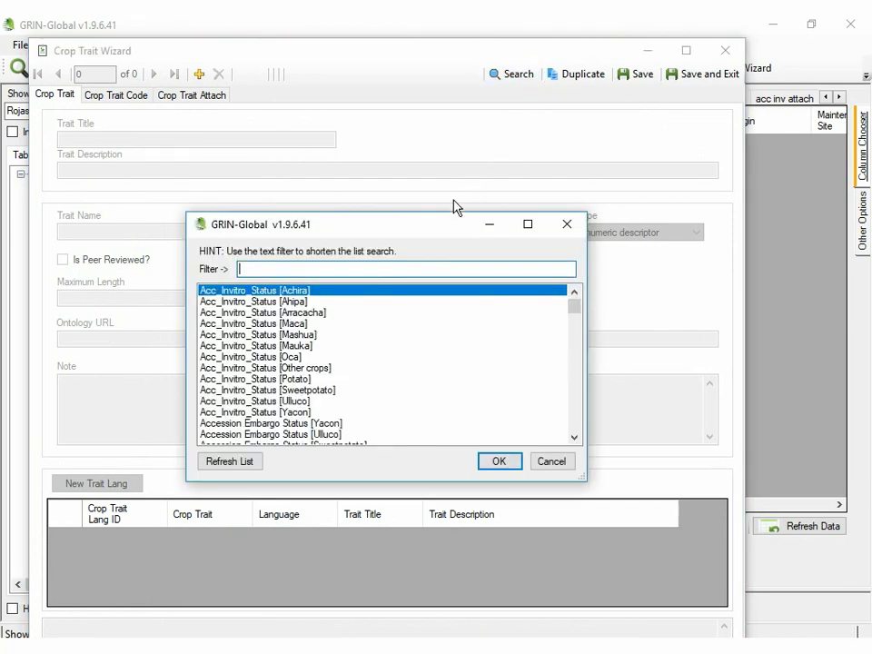
pyautogui.write('distribution')
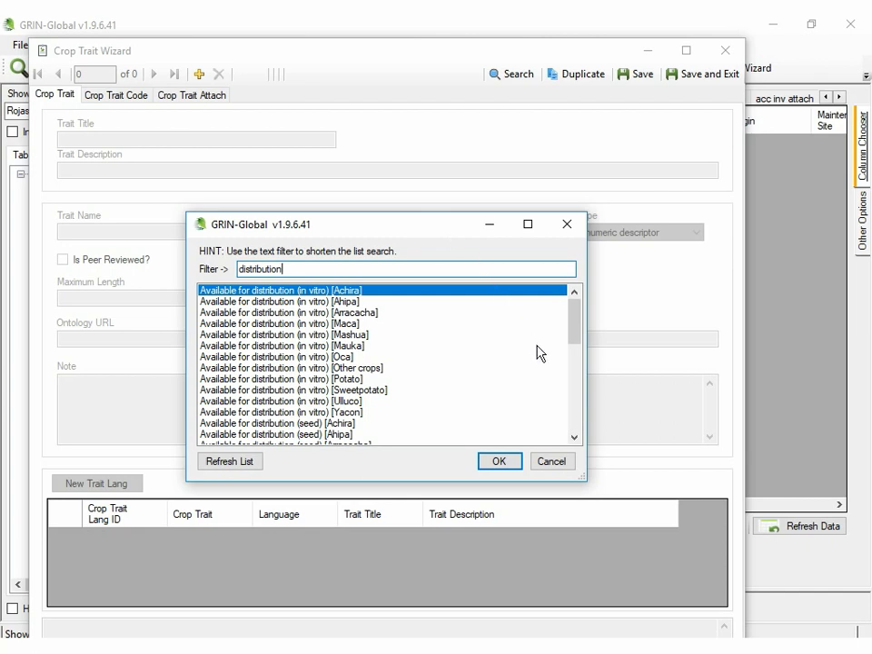
pyautogui.click(576, 408)
pyautogui.click(575, 408)
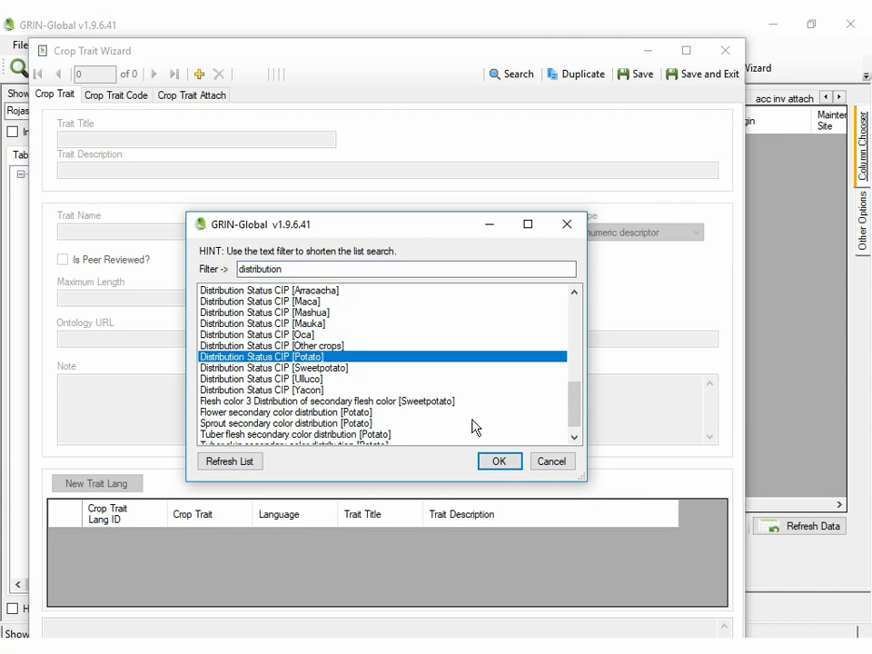
pyautogui.click(501, 462)
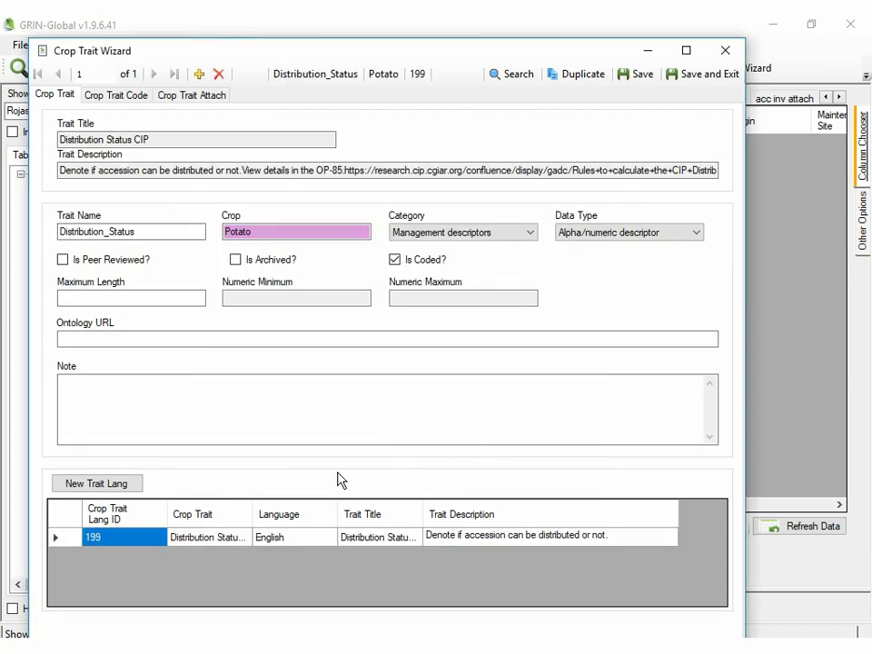
# Add a new trait language record to the loaded trait and set its language to Español.
pyautogui.click(135, 484)
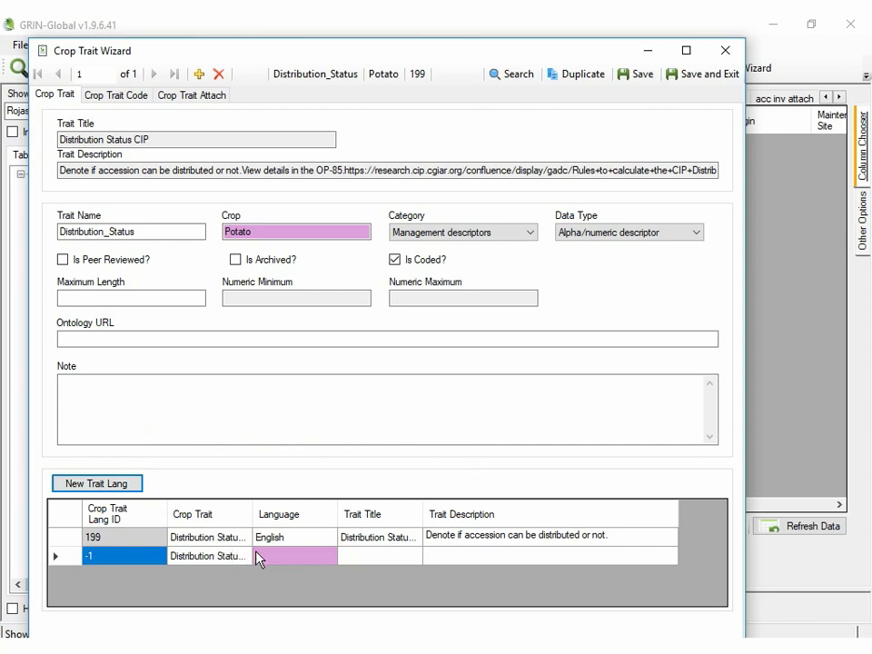
pyautogui.write('E')
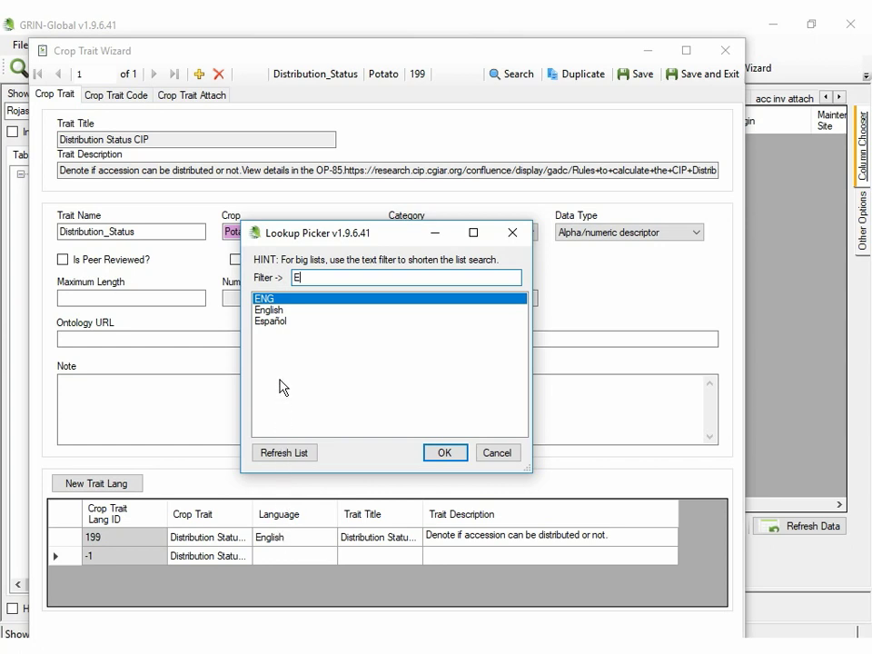
pyautogui.click(281, 323)
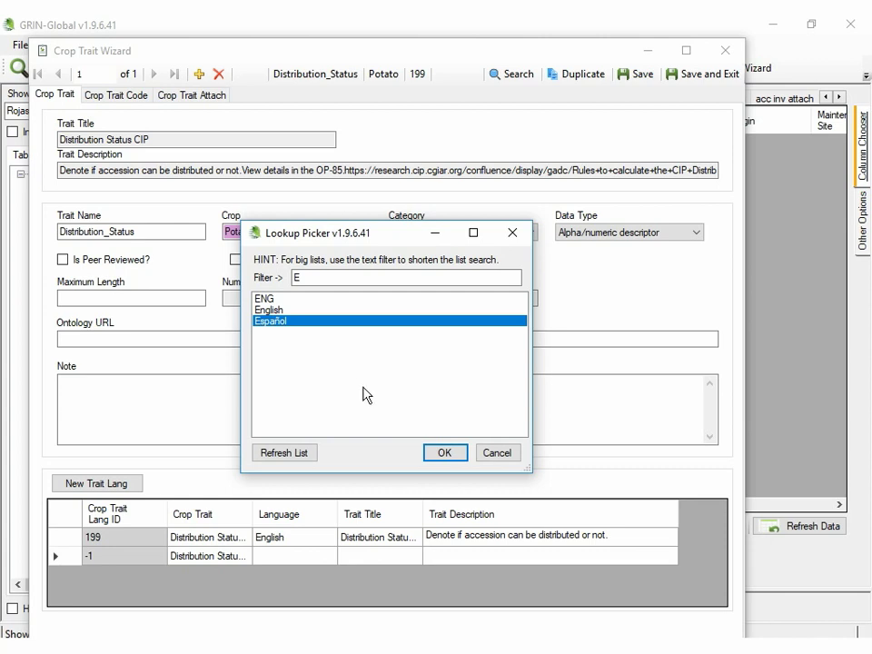
pyautogui.click(445, 454)
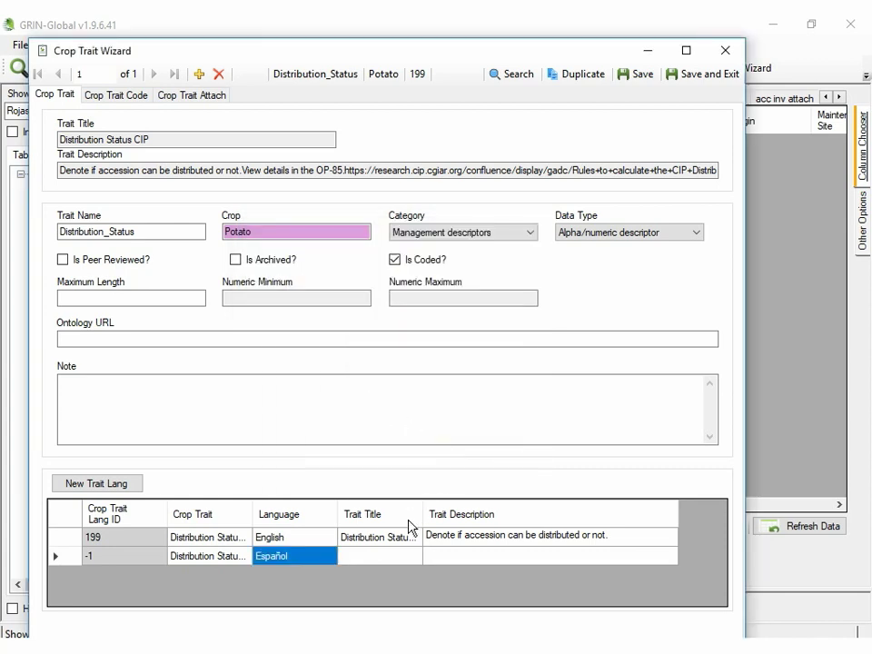
# Enter "Estatus de distribution" as the trait title of the Español record.
pyautogui.click(383, 565)
pyautogui.write('E')
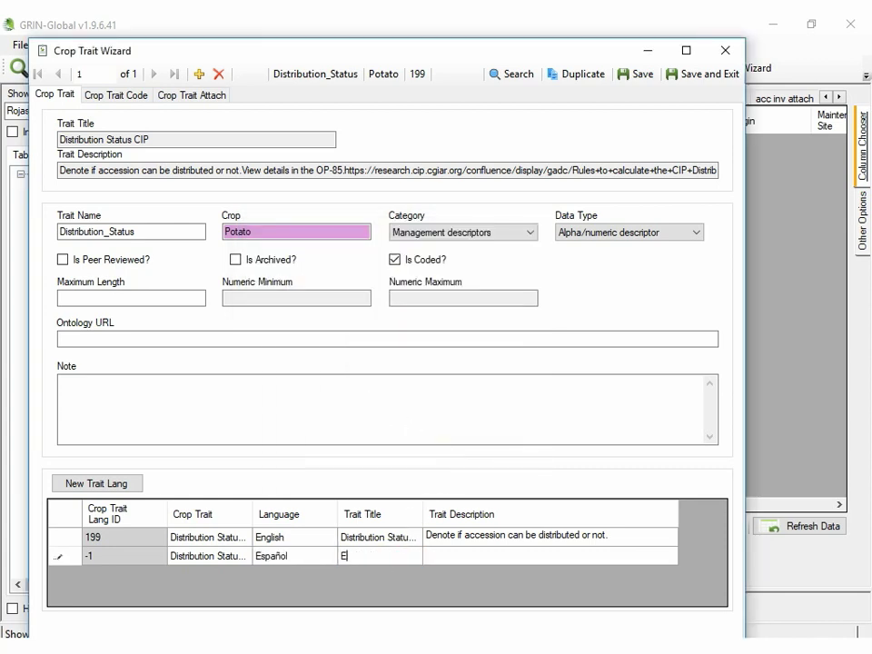
pyautogui.write('s')
pyautogui.write('tat')
pyautogui.write('us de')
pyautogui.write(' la ')
pyautogui.write('distribution')
pyautogui.click(371, 556)
pyautogui.press('Delete')
pyautogui.press('Delete')
pyautogui.press('Delete')
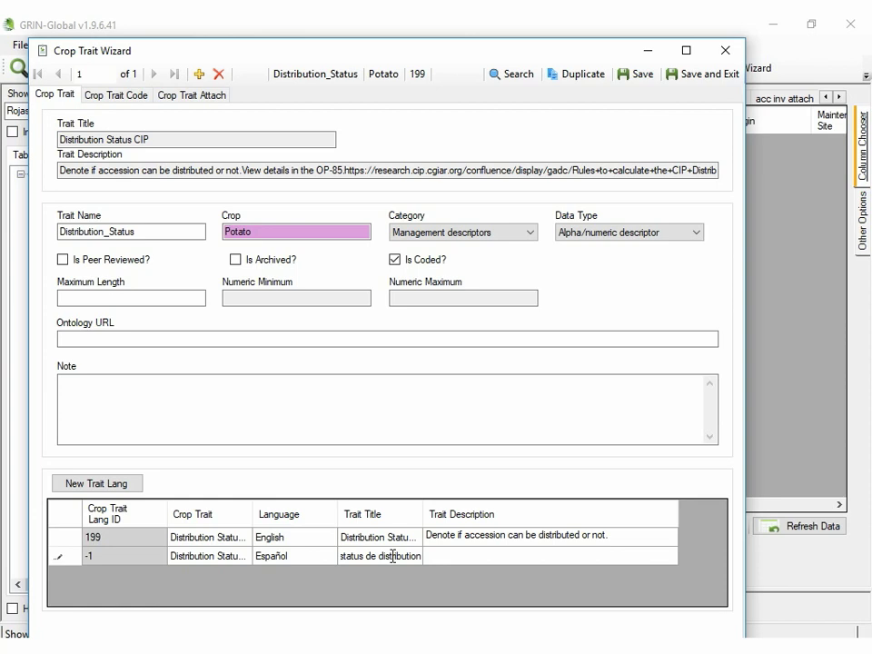
pyautogui.write('E')
# Enter the Español trait description "Indica si una accesion puede ser distribuible o no." and save the trait.
pyautogui.click(447, 556)
pyautogui.write('Ind')
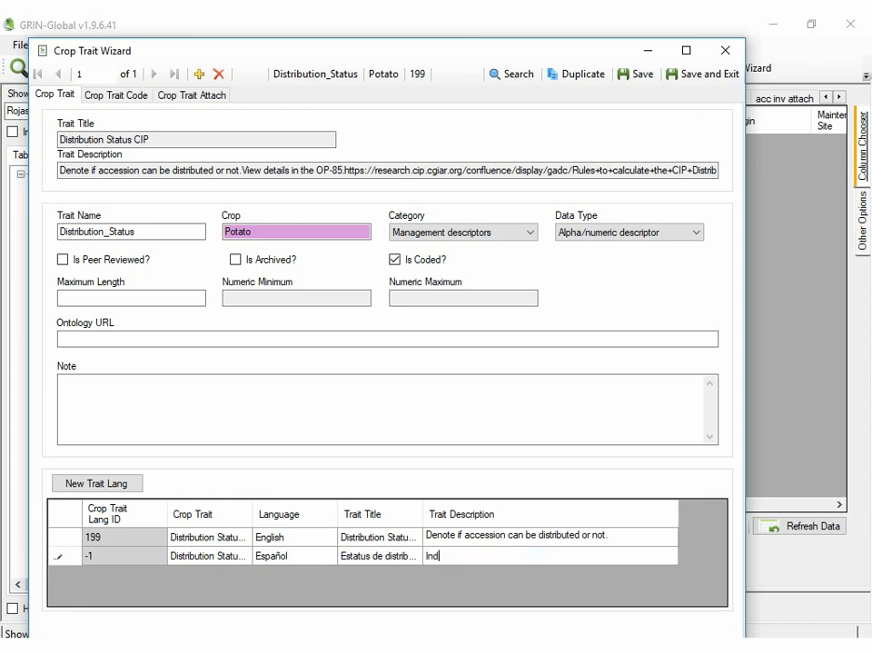
pyautogui.write('ica si una accesion puede')
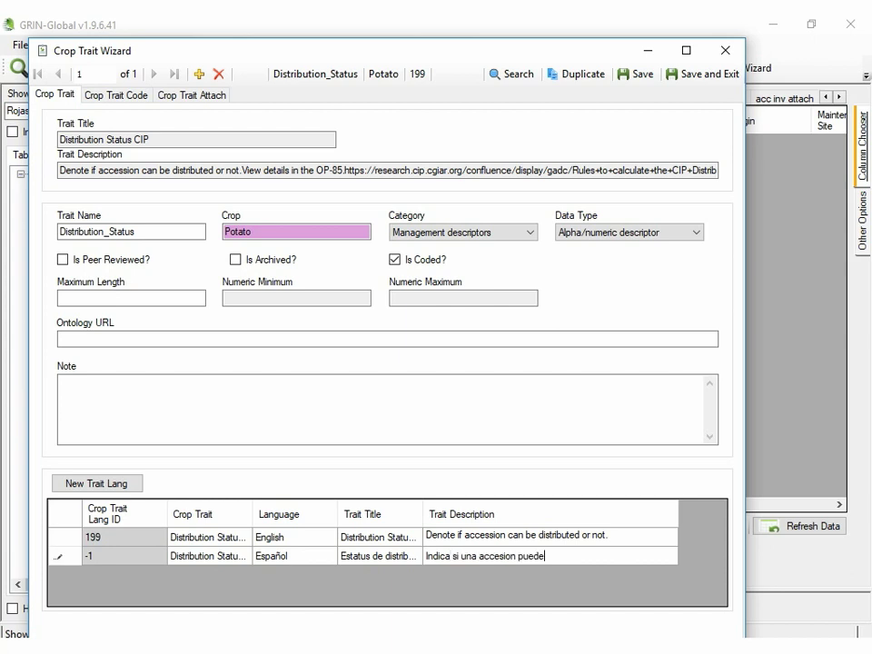
pyautogui.write(' ser distribuible o no.')
pyautogui.press('Return')
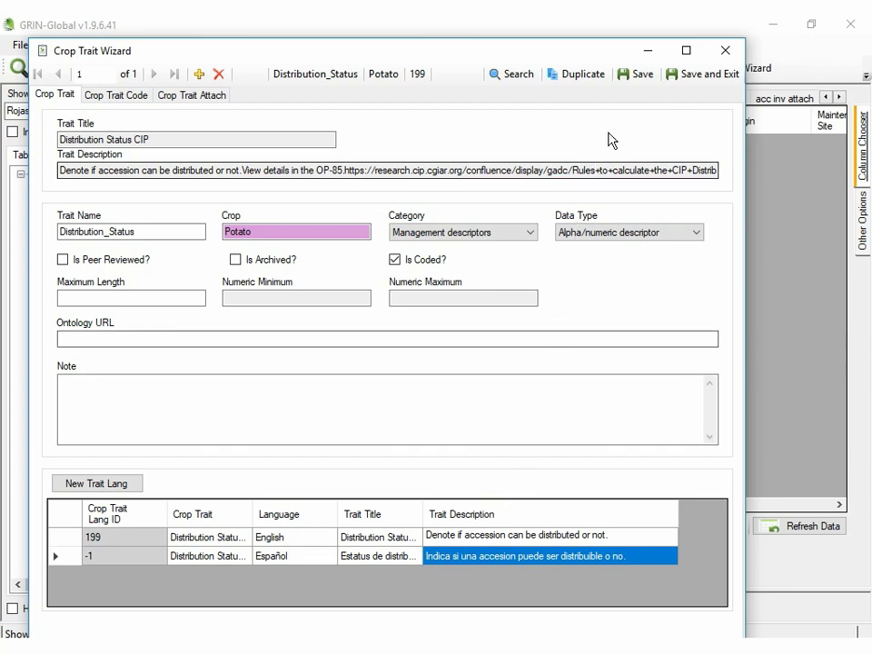
pyautogui.click(640, 77)
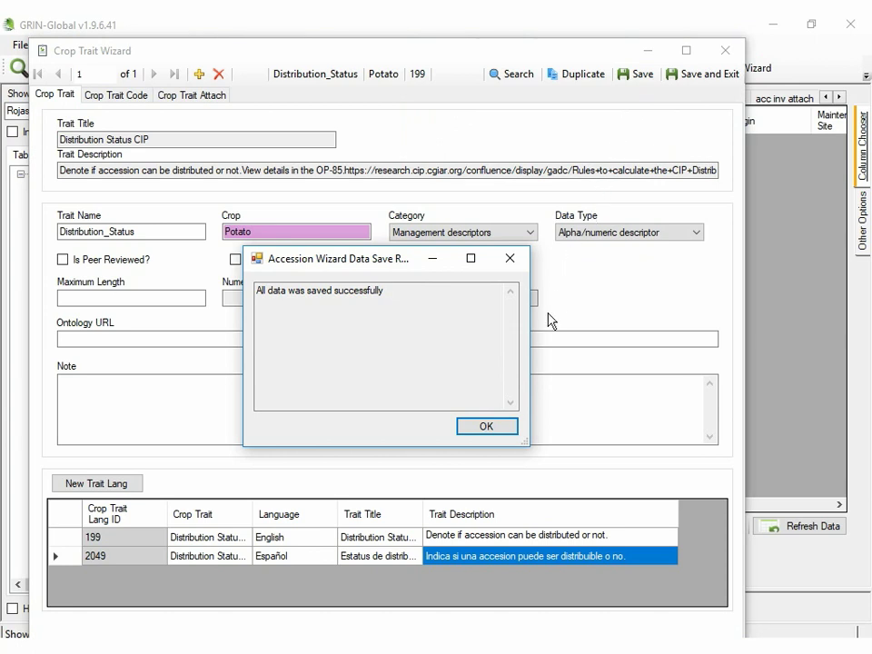
pyautogui.click(499, 424)
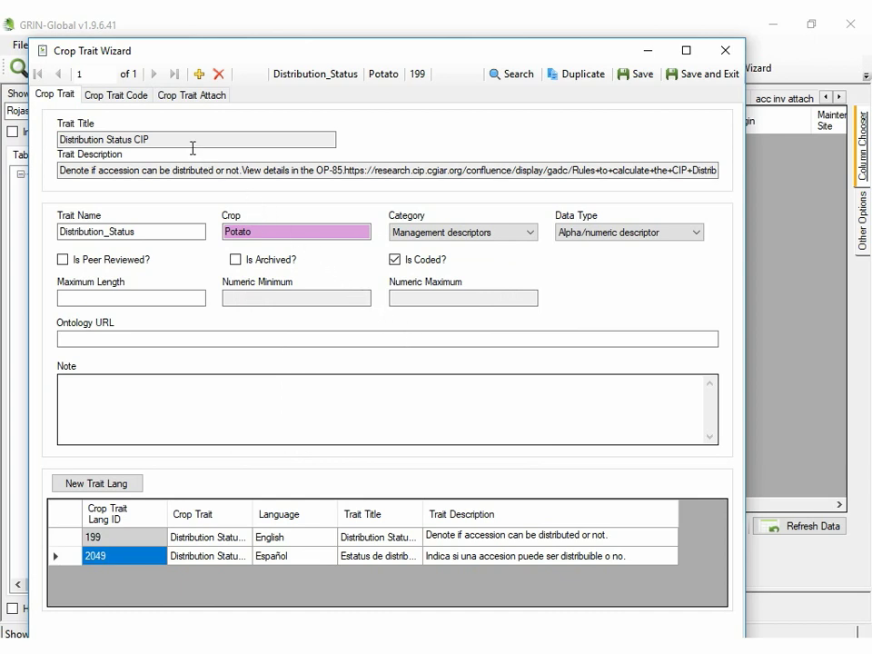
# Add a new code language record for the INTER/NAT trait code, with the wizard maximized and the English record's row made taller.
pyautogui.click(135, 98)
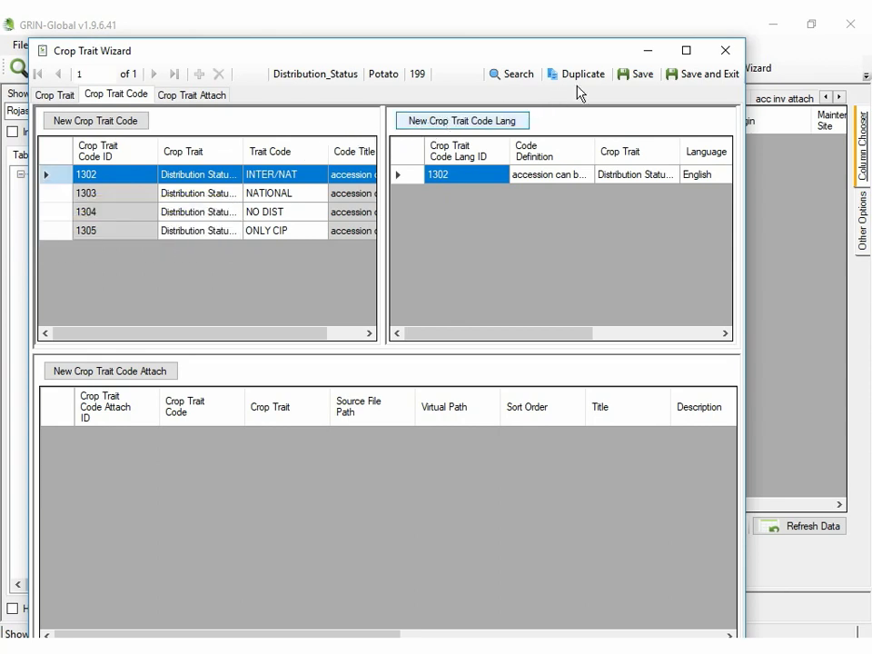
pyautogui.click(686, 50)
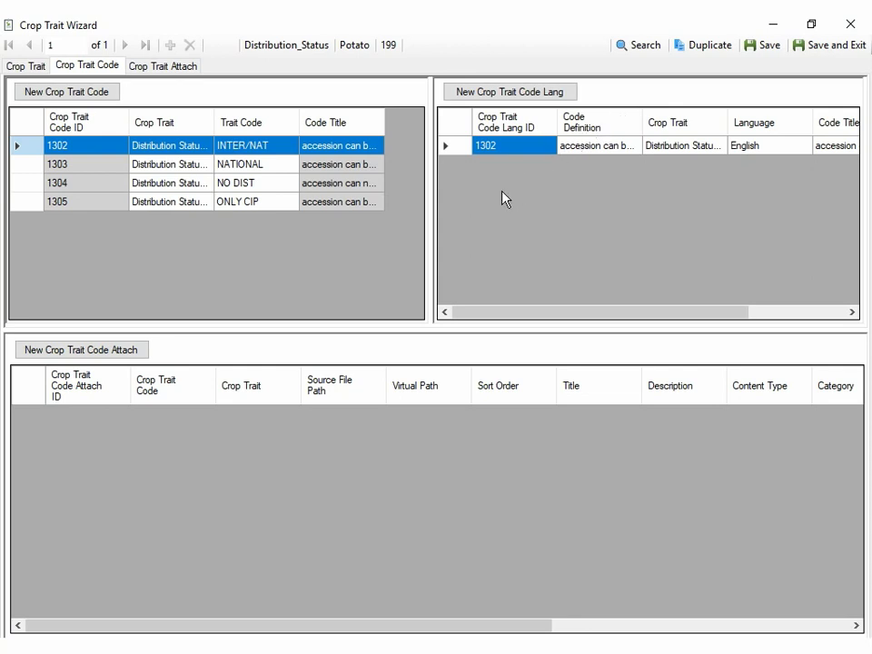
pyautogui.moveTo(431, 232); pyautogui.dragTo(353, 237)
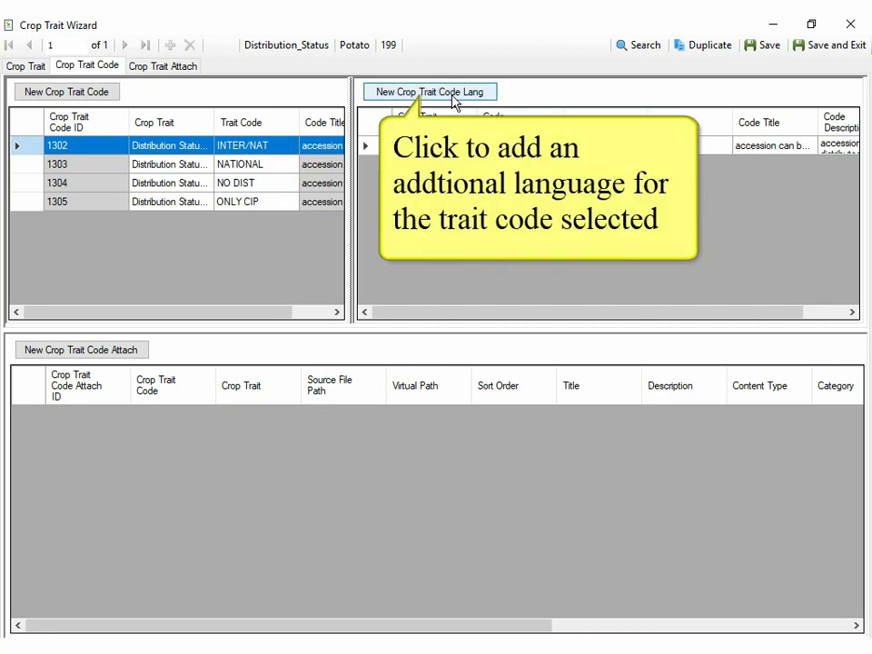
pyautogui.click(452, 95)
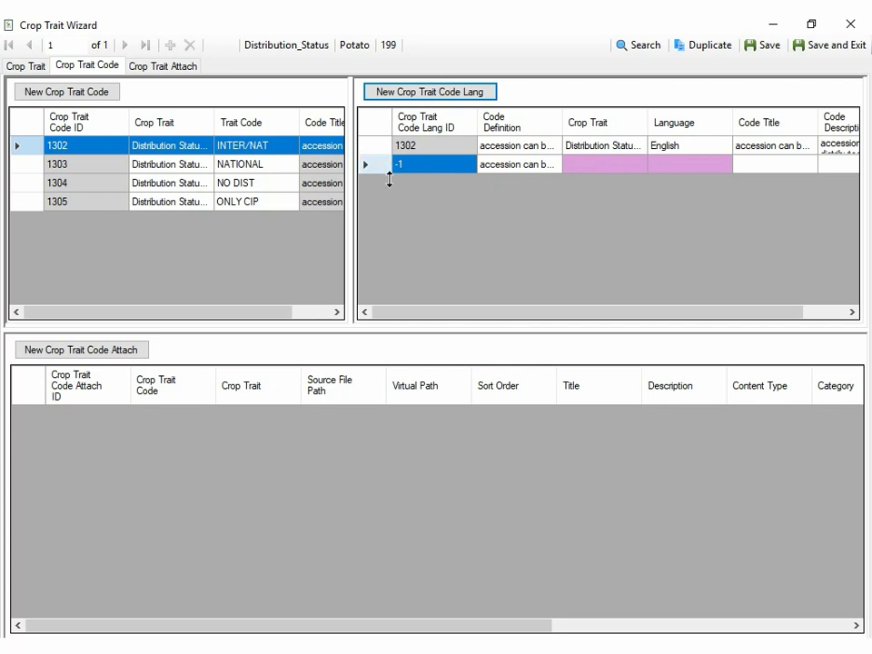
pyautogui.click(399, 171)
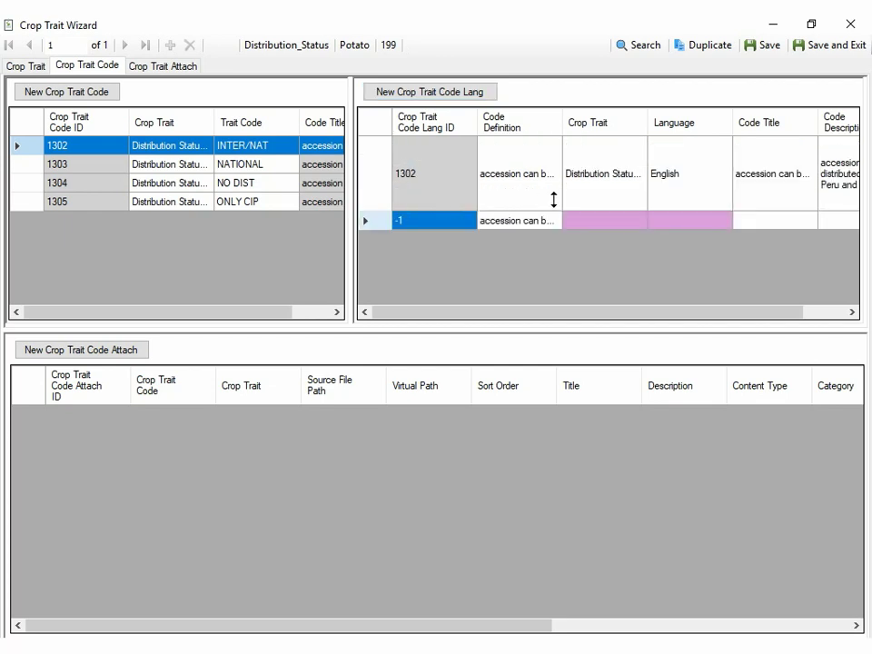
# Enter "accesion puede distribuirse internacionalmente" as the code title of the new code language record.
pyautogui.click(756, 221)
pyautogui.write('acc')
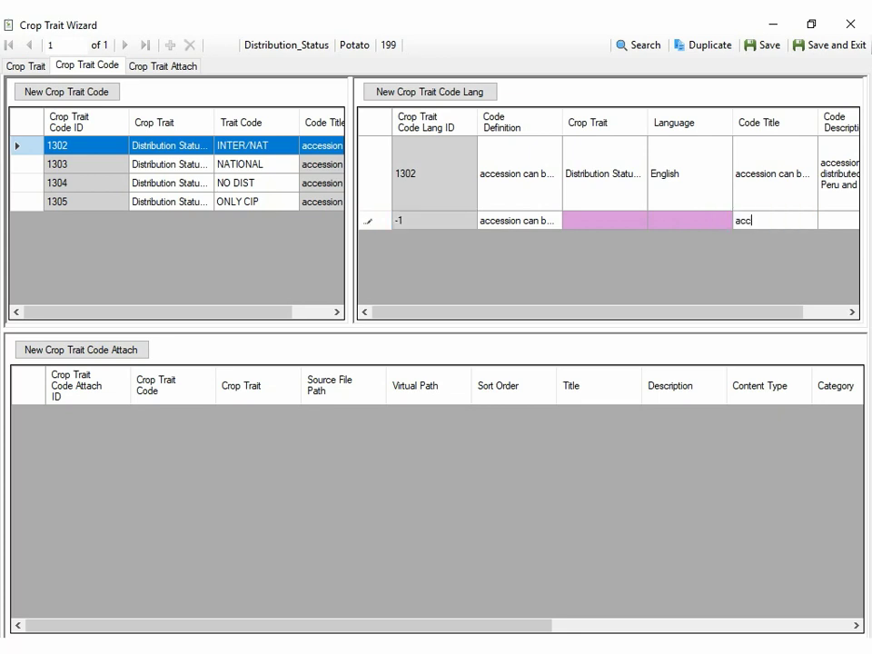
pyautogui.write('es')
pyautogui.write('ion pue')
pyautogui.write('de')
pyautogui.write('distribuir')
pyautogui.write('se in')
pyautogui.write('ter')
pyautogui.write('nacionalmente')
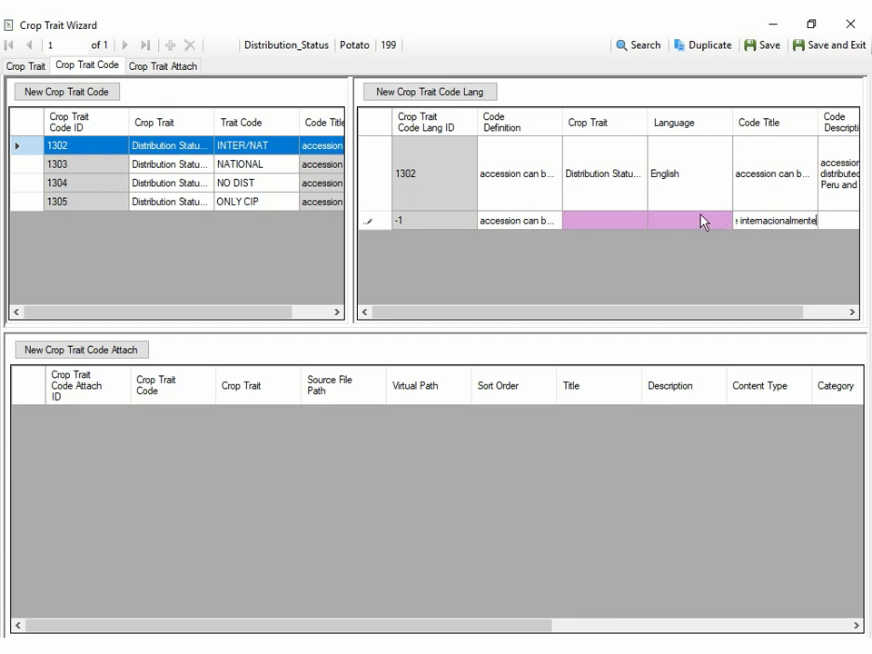
# Set the language of the new code language record to Español.
pyautogui.click(624, 223)
pyautogui.write('E')
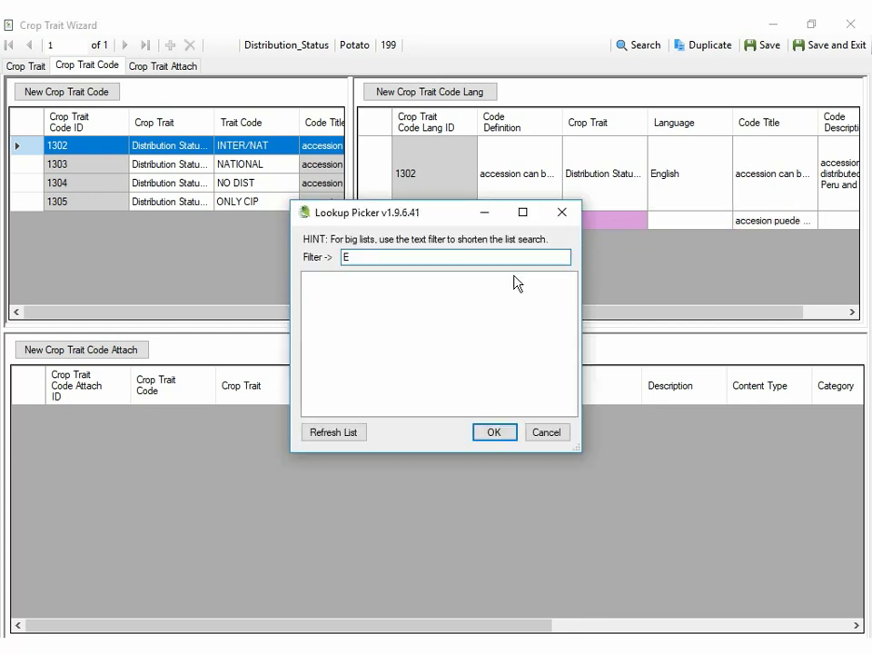
pyautogui.click(357, 301)
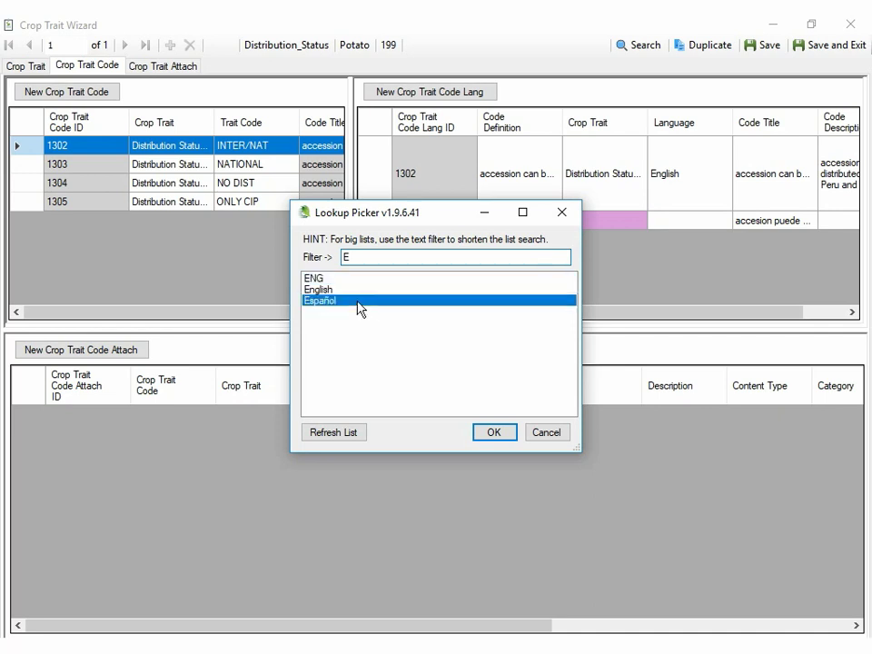
pyautogui.doubleClick(358, 302)
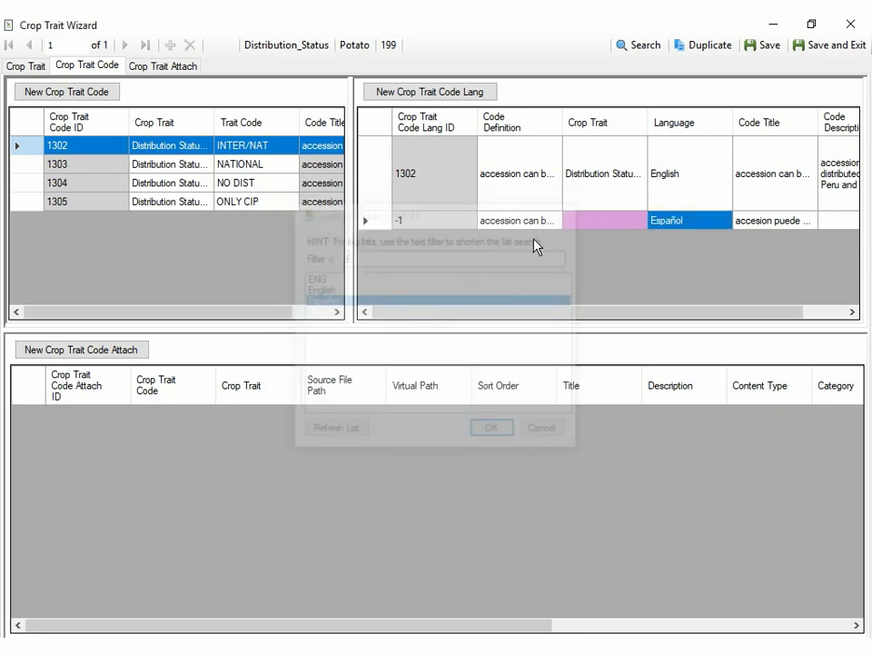
# Set the Español code record's crop trait to Distribution Status CIP and widen the Crop Trait column to show the full name.
pyautogui.click(579, 221)
pyautogui.write('D')
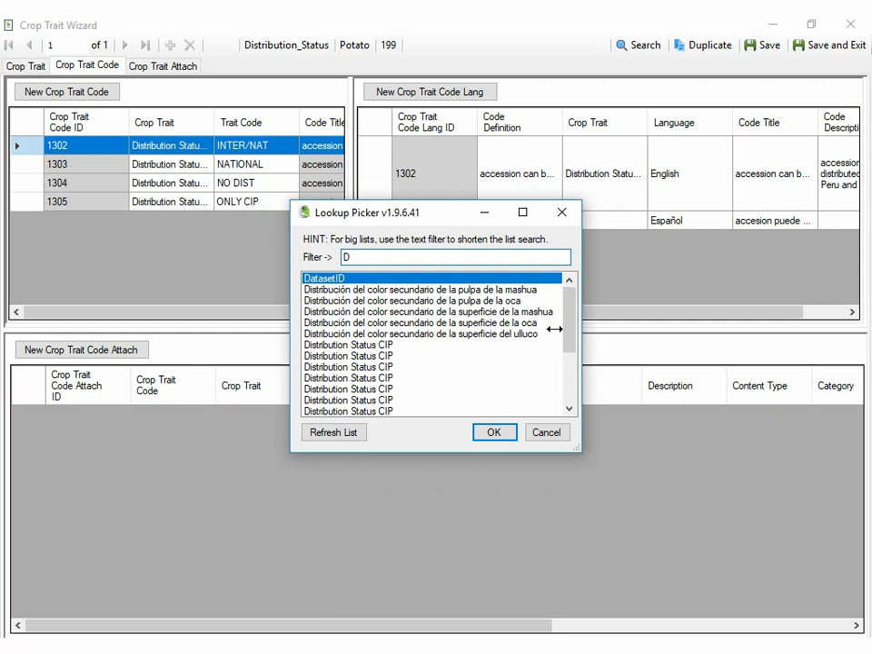
pyautogui.click(568, 408)
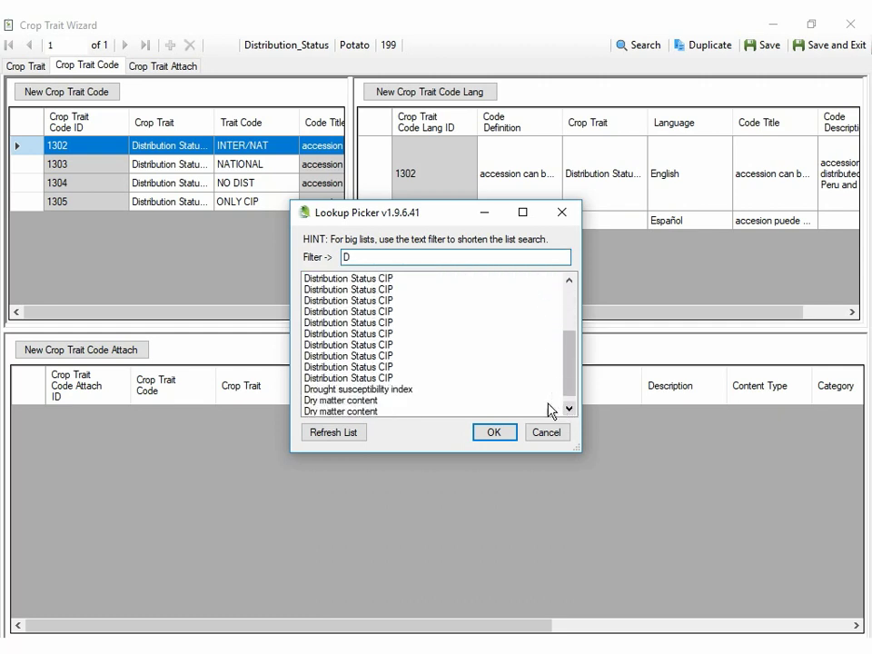
pyautogui.doubleClick(380, 378)
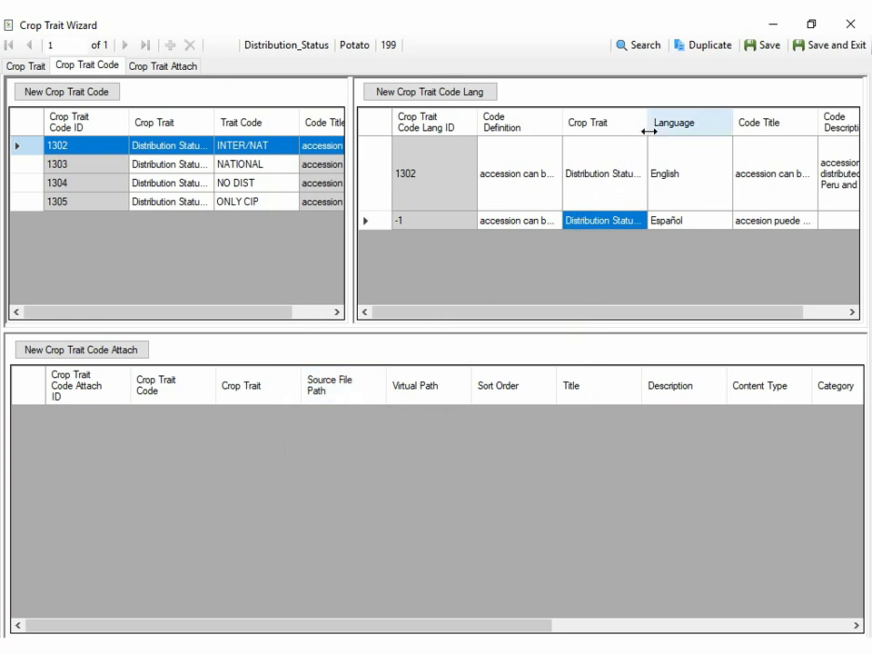
pyautogui.moveTo(647, 128); pyautogui.dragTo(699, 127)
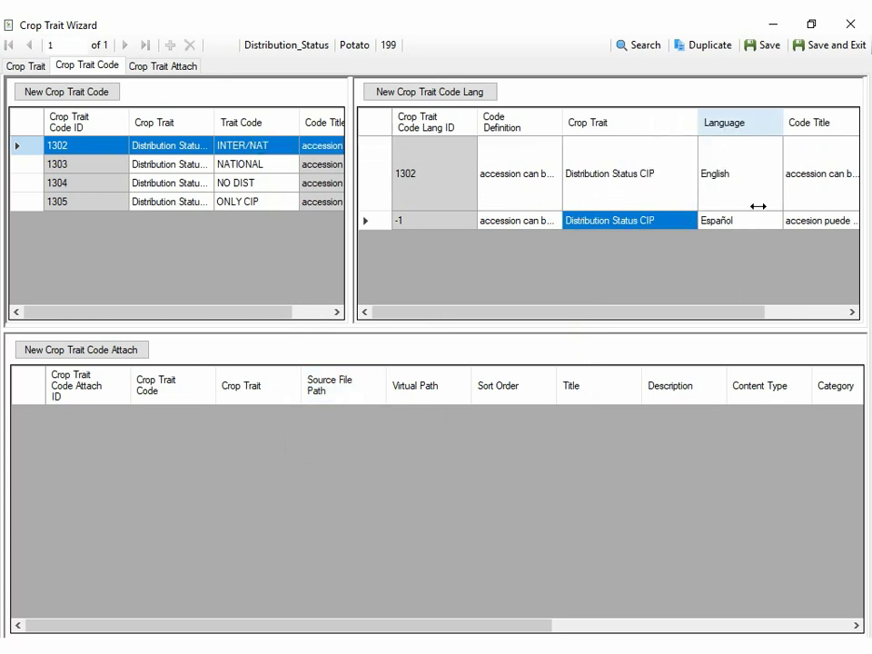
# Enter "accession puede ser distribuible en Peru o a fuera." as the code description of the Español record.
pyautogui.click(832, 312)
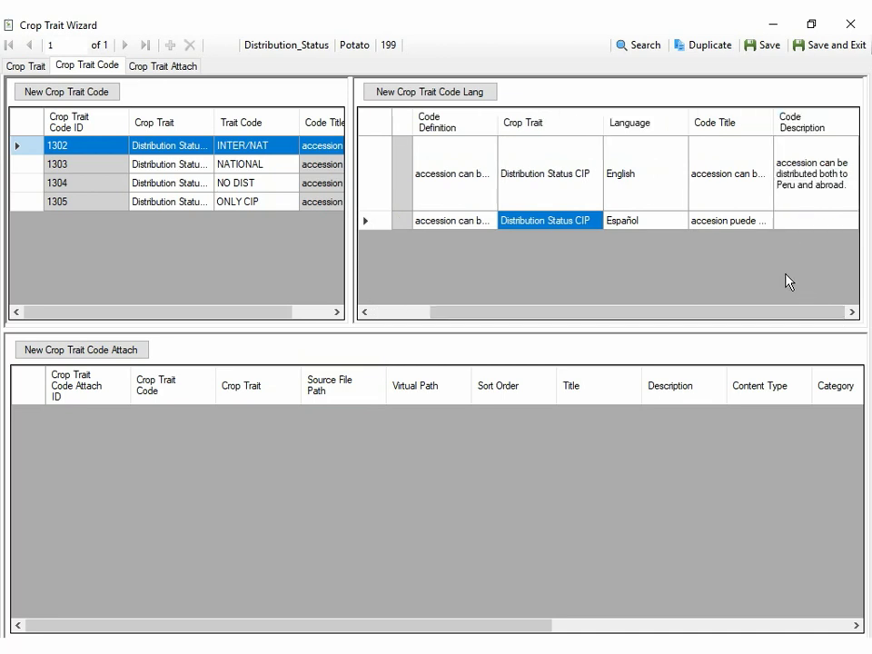
pyautogui.click(800, 222)
pyautogui.write('ser distribuible')
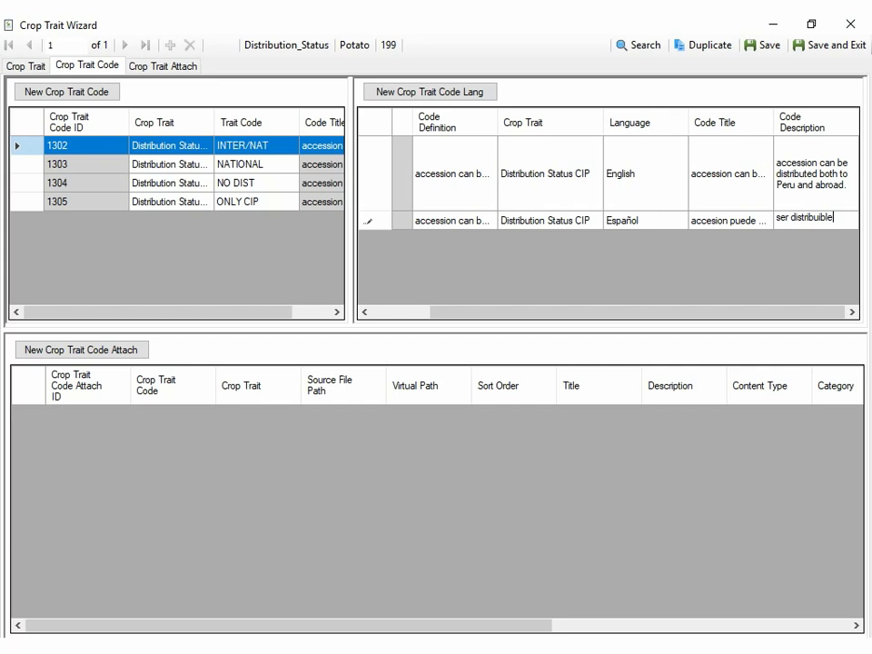
pyautogui.write(' Peru o a fuera.')
pyautogui.press('Return')
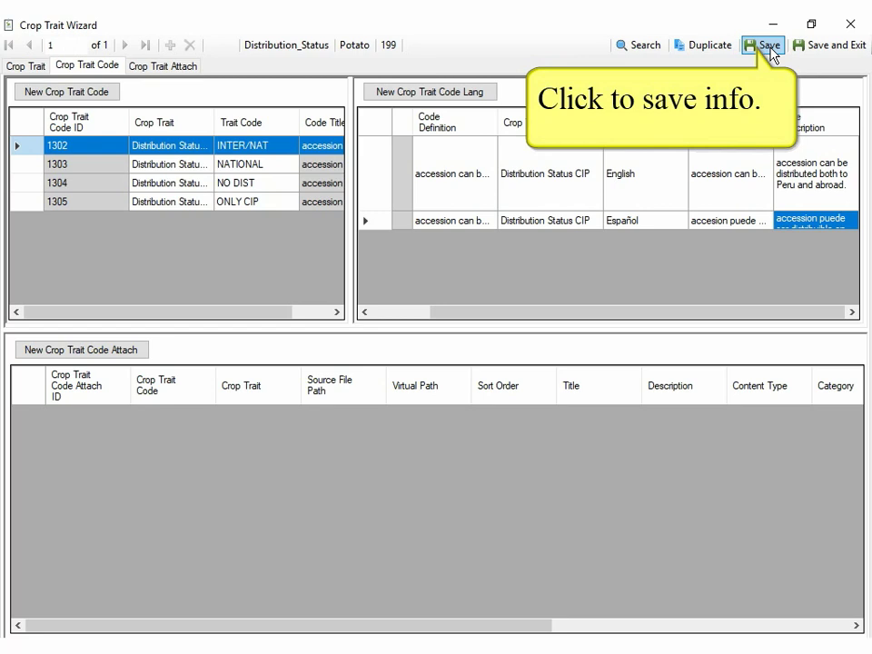
# Save the trait code translation and close the Crop Trait Wizard.
pyautogui.click(767, 47)
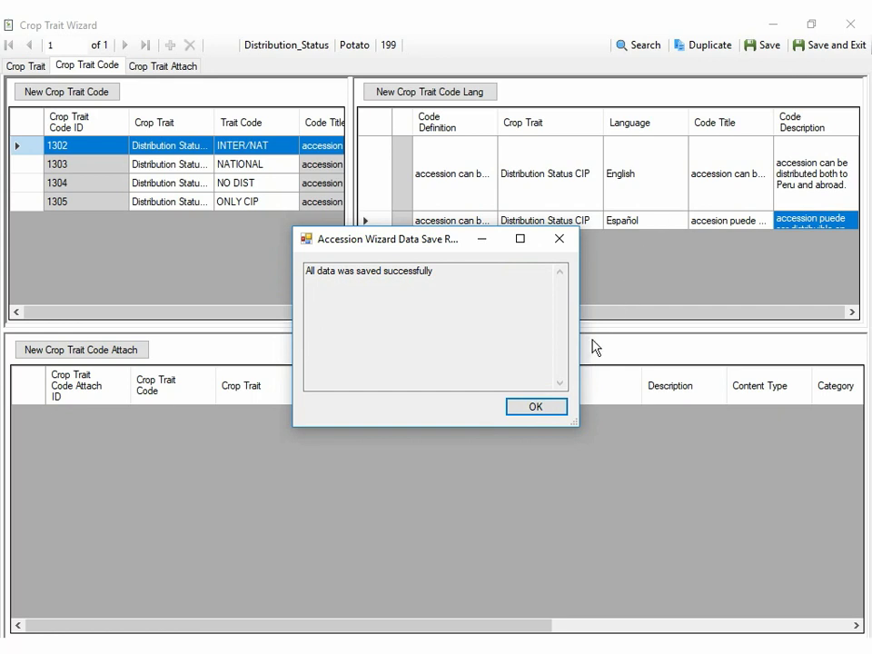
pyautogui.click(553, 408)
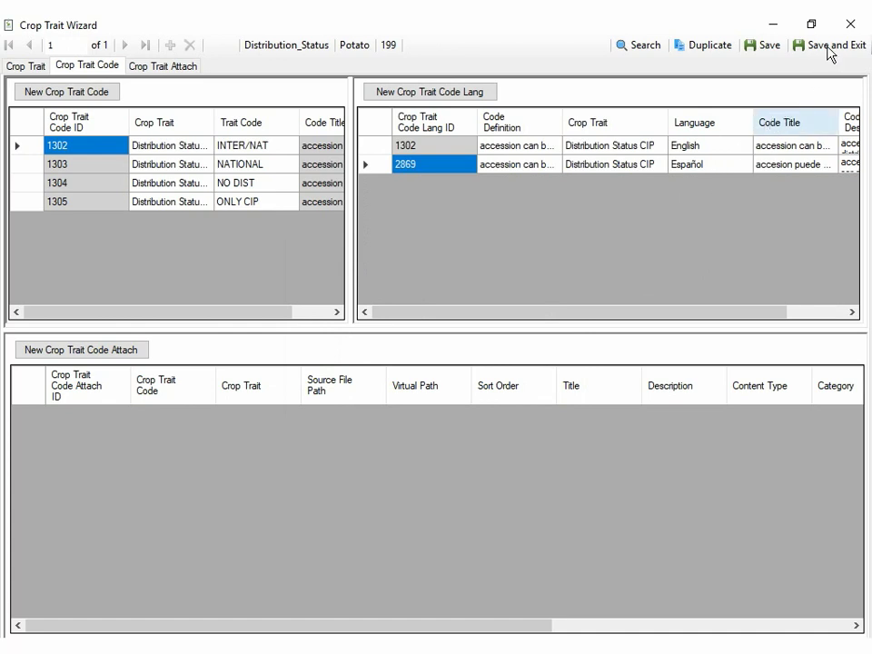
pyautogui.click(847, 25)
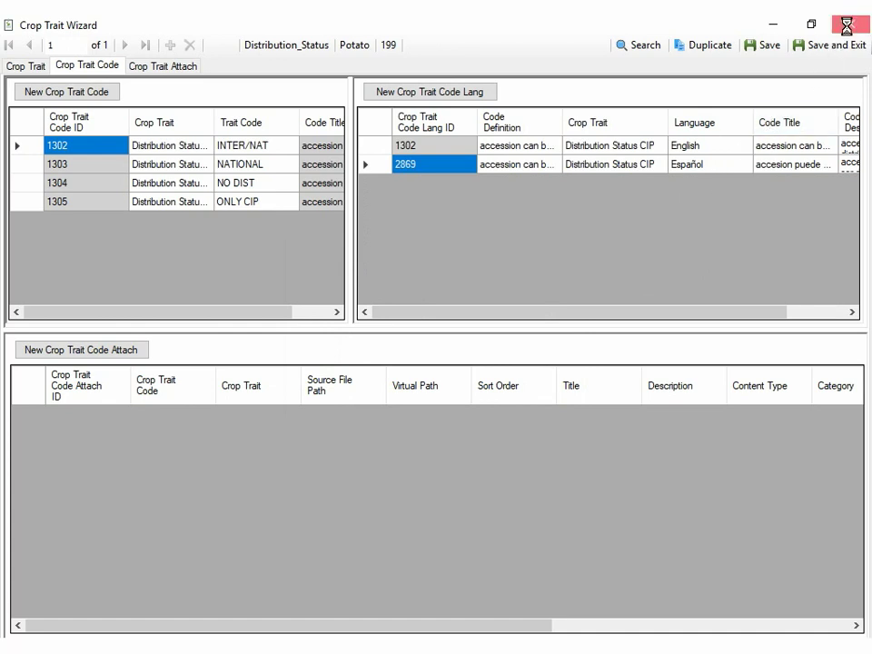